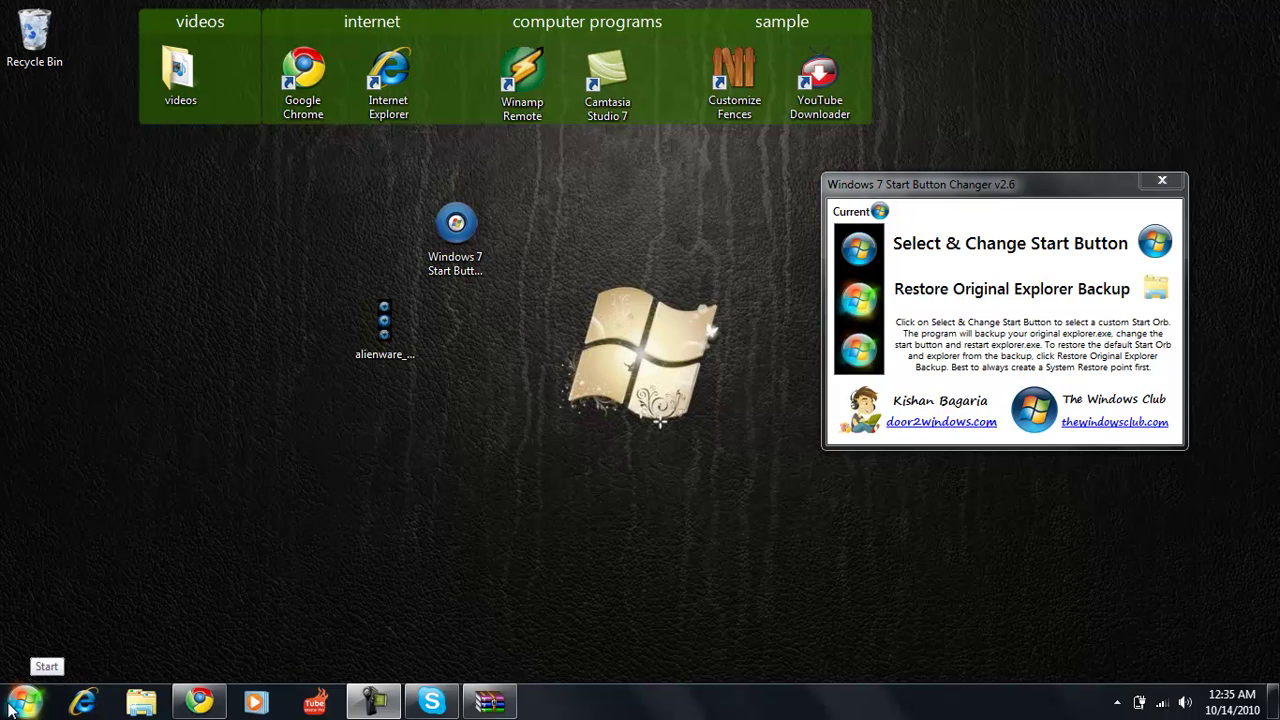
Step: Open the Start menu from the default Windows 7 Start button and close it again to view the original look
{"action": "left_click_drag", "start_coordinate": [10, 636], "coordinate": [57, 674]}
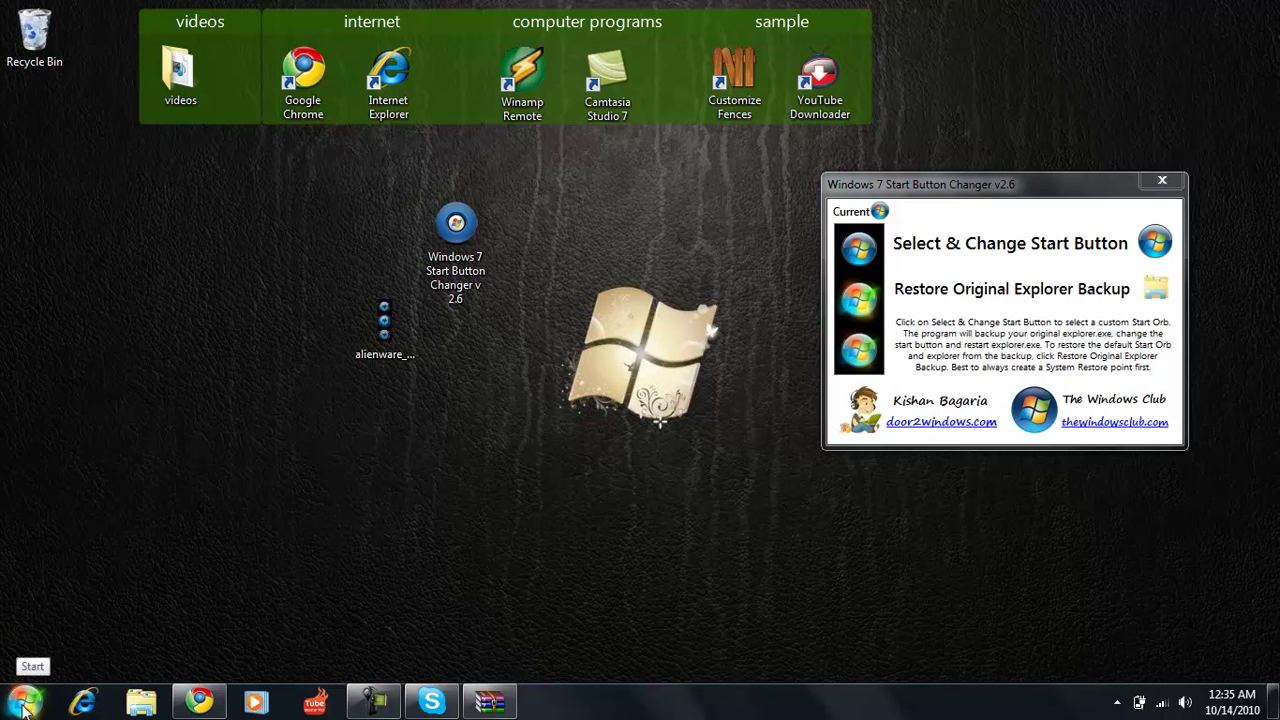
{"action": "left_click", "coordinate": [28, 706]}
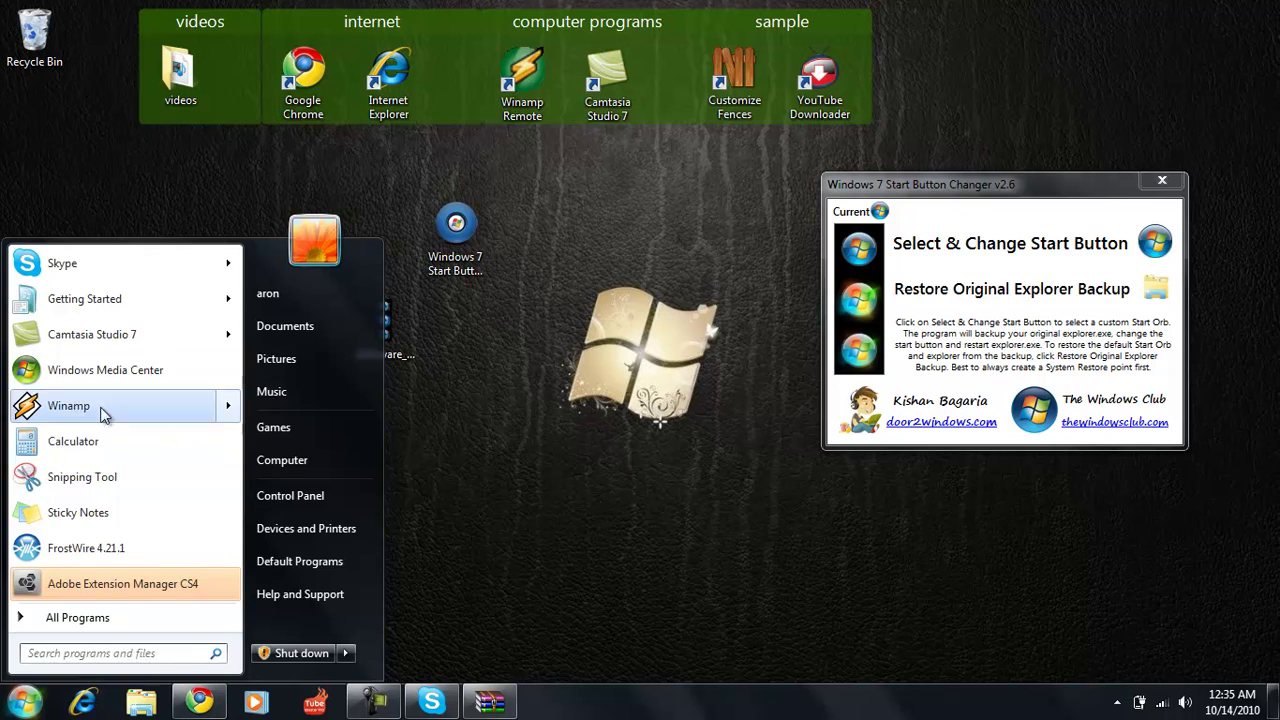
{"action": "left_click", "coordinate": [491, 457]}
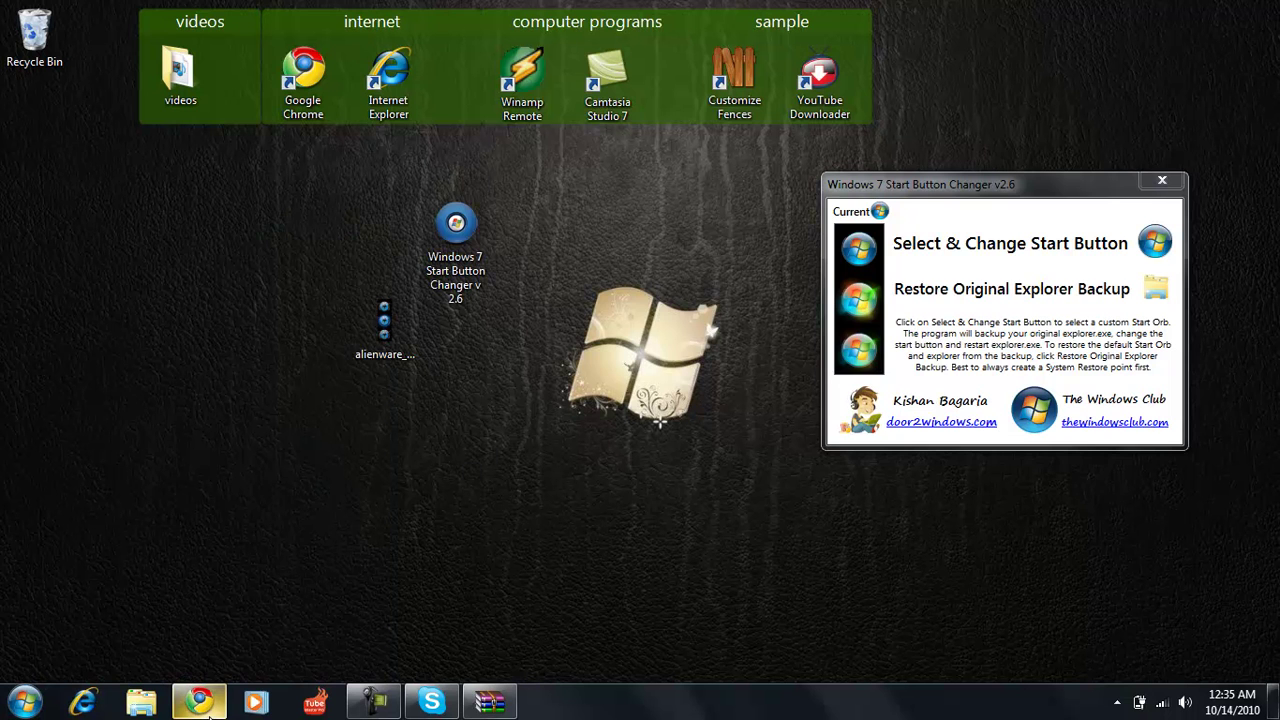
Step: Switch to Chrome, move the changer window off the article, and find the Windows 7 Start Button Changer download on The Windows Club page
{"action": "left_click", "coordinate": [205, 703]}
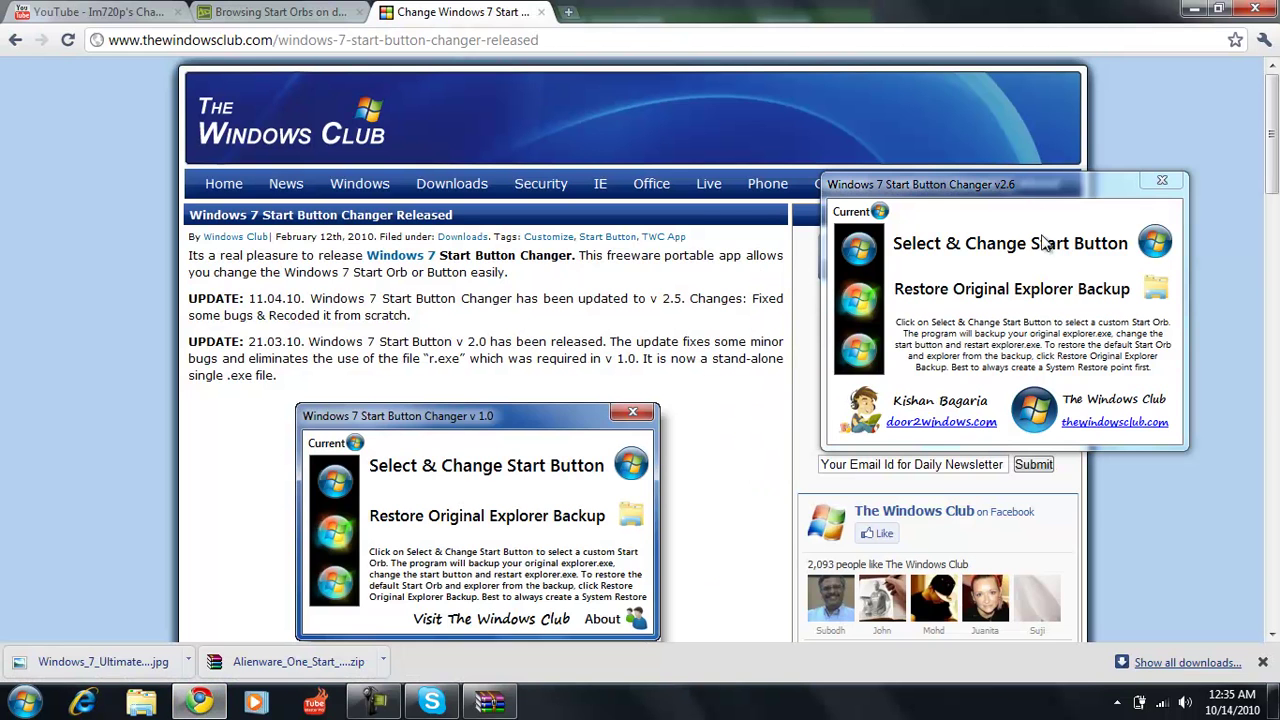
{"action": "left_click", "coordinate": [1037, 195]}
{"action": "left_click_drag", "start_coordinate": [1037, 195], "coordinate": [1151, 62]}
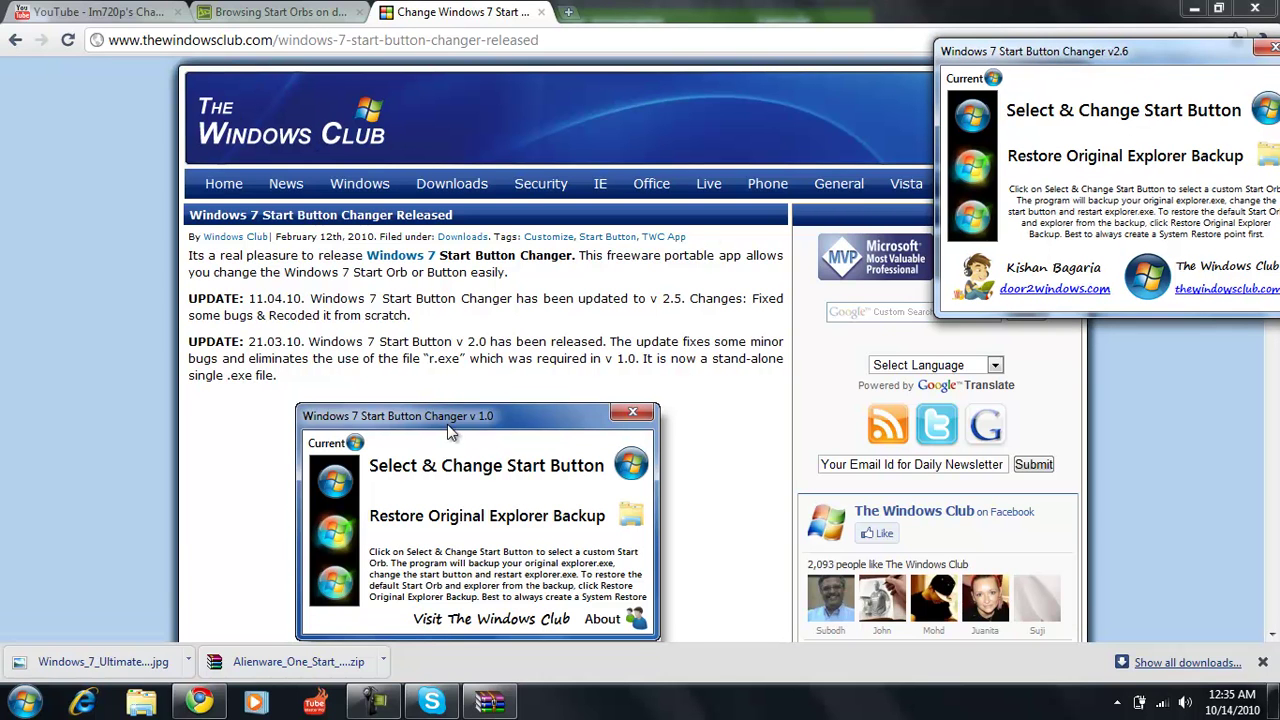
{"action": "left_click", "coordinate": [1166, 388]}
{"action": "left_click_drag", "start_coordinate": [1050, 62], "coordinate": [845, 22]}
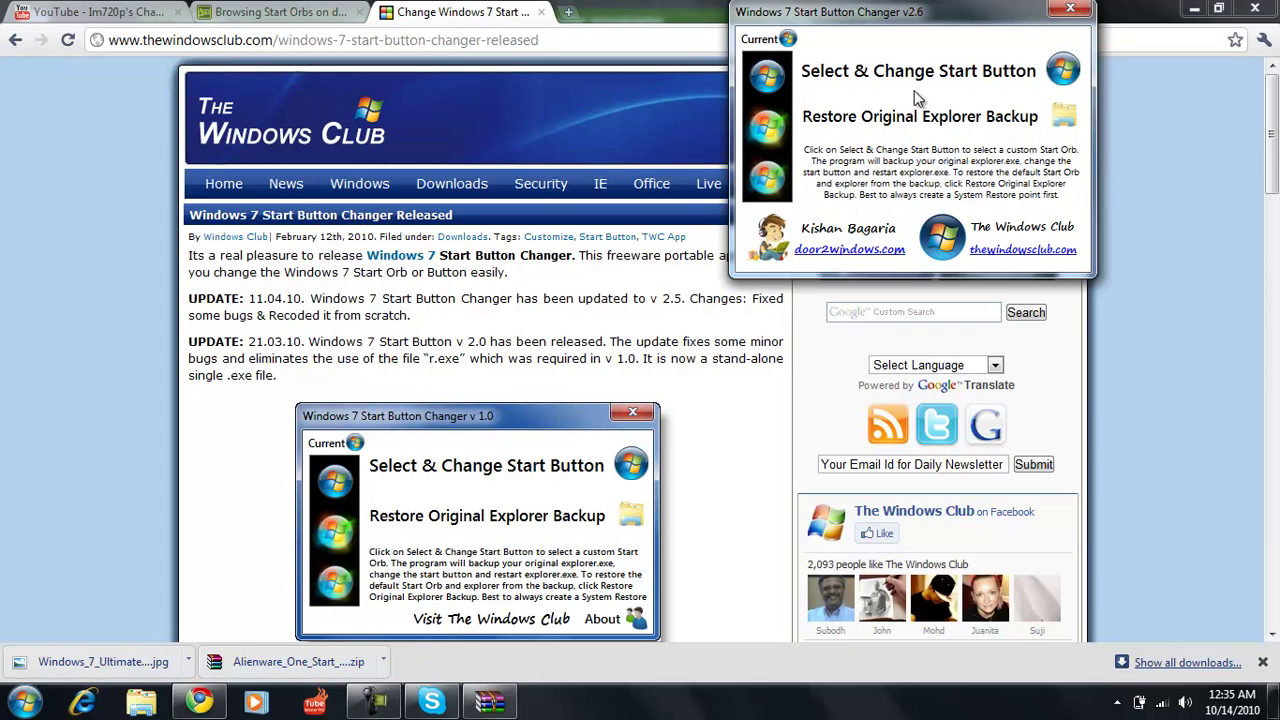
{"action": "left_click_drag", "start_coordinate": [1272, 148], "coordinate": [1230, 452]}
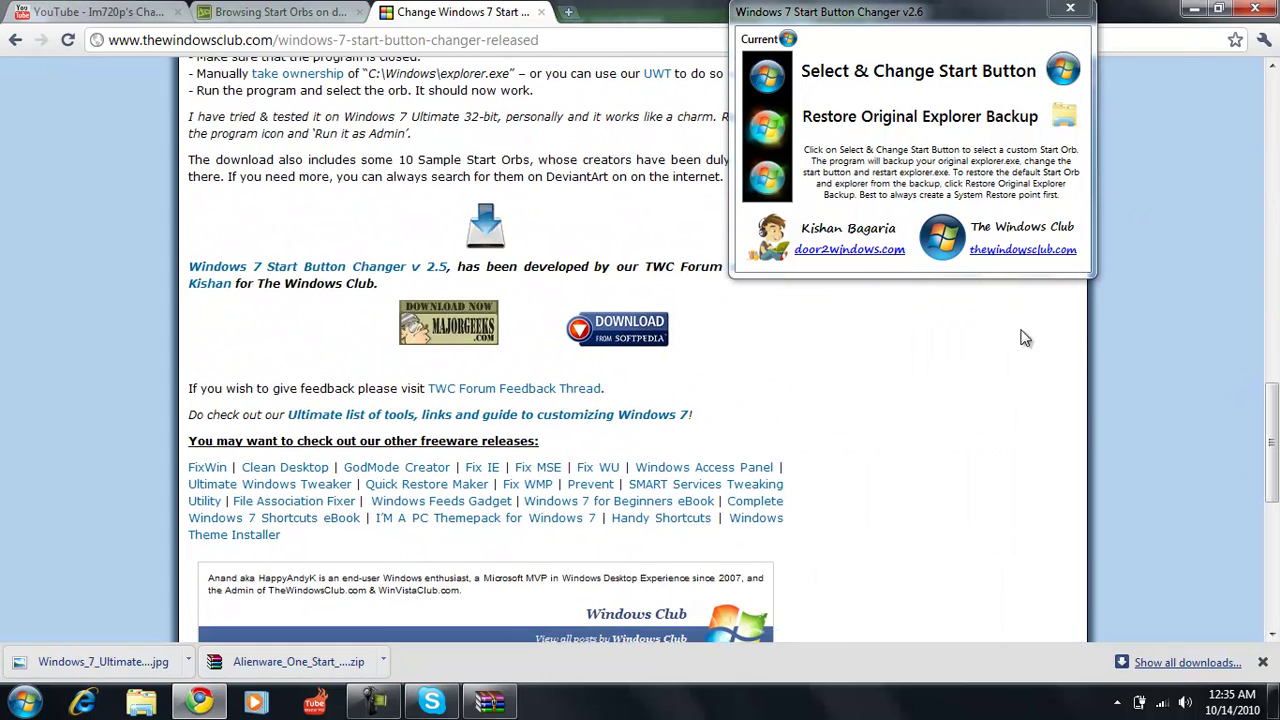
{"action": "left_click", "coordinate": [481, 237]}
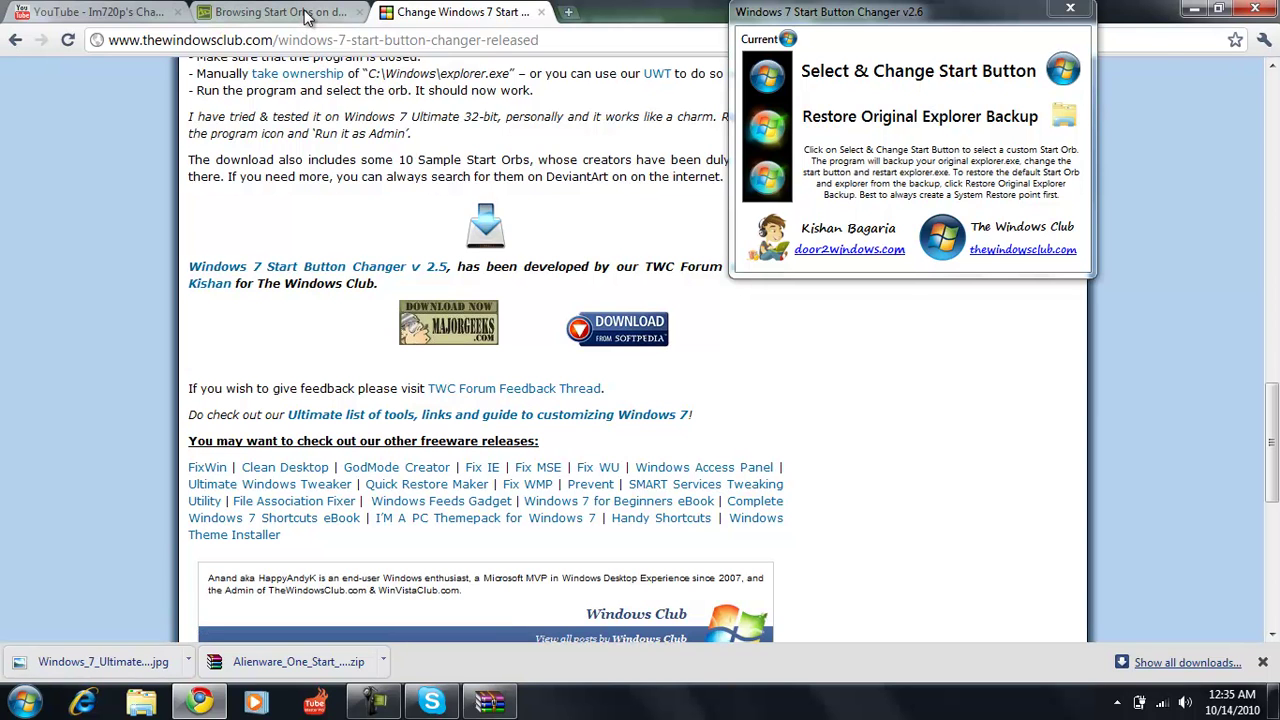
Step: Open the Alienware One Start Button page from the deviantART start orbs gallery and move the changer window away from the download link
{"action": "left_click", "coordinate": [307, 14]}
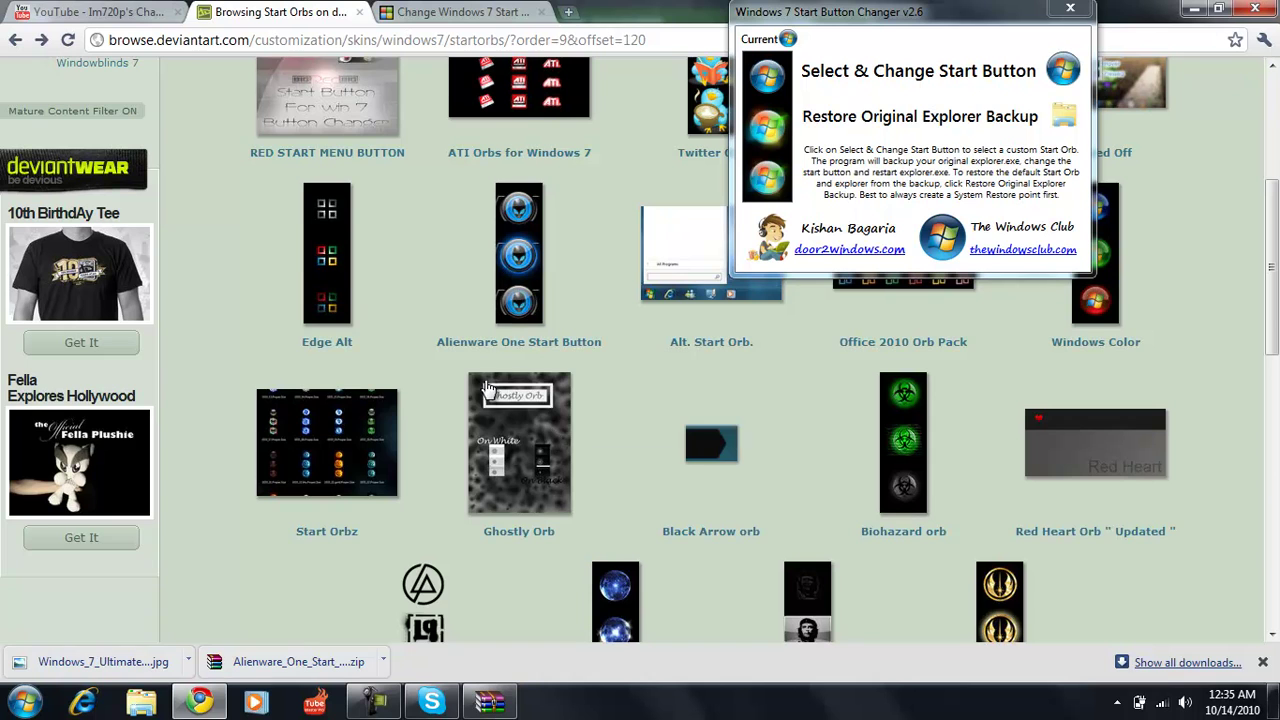
{"action": "left_click", "coordinate": [506, 292]}
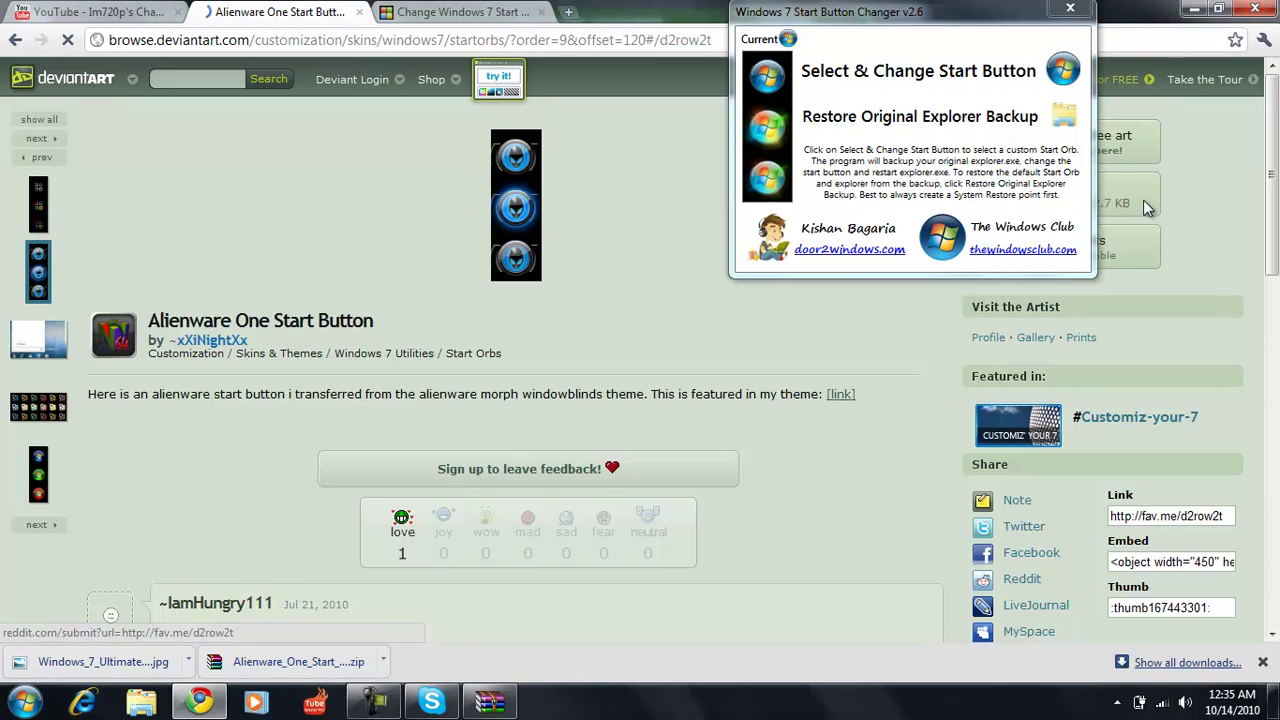
{"action": "left_click_drag", "start_coordinate": [940, 8], "coordinate": [800, 317]}
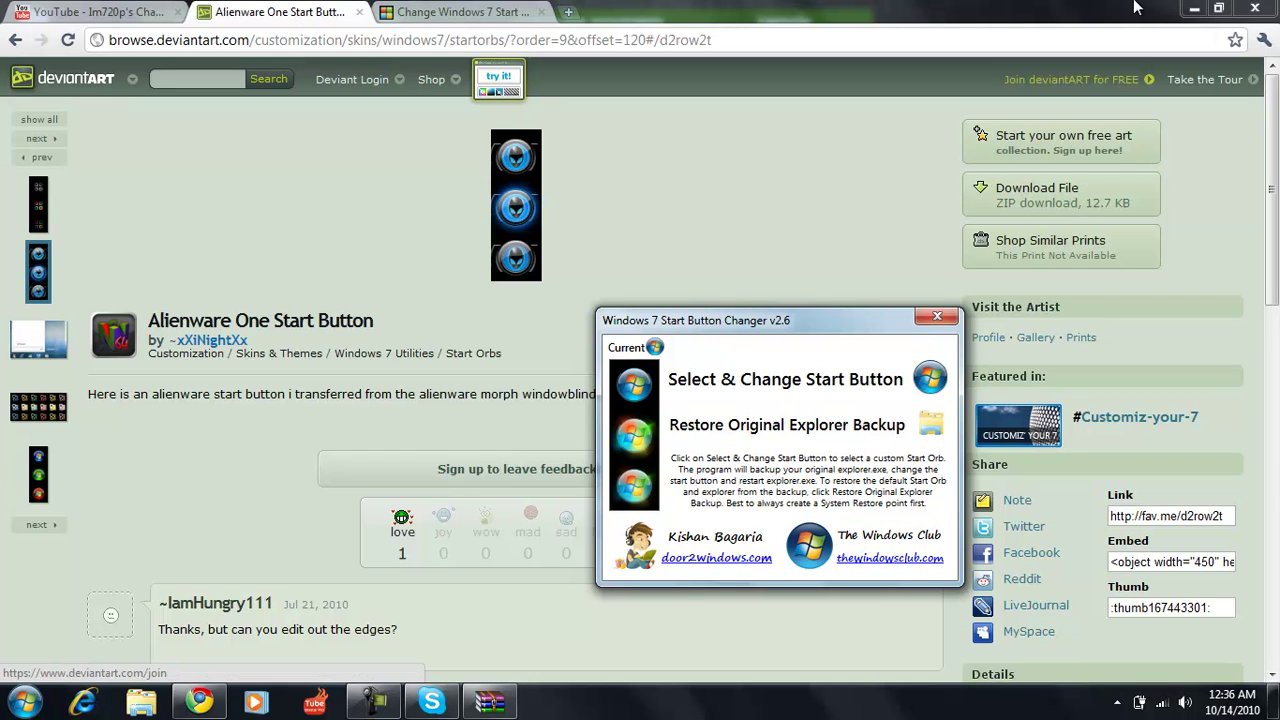
Step: Minimize the browser, examine the alienware_one bitmap inside the Start Button folder of the Alienware zip in WinRAR, and close the archive
{"action": "left_click", "coordinate": [1193, 8]}
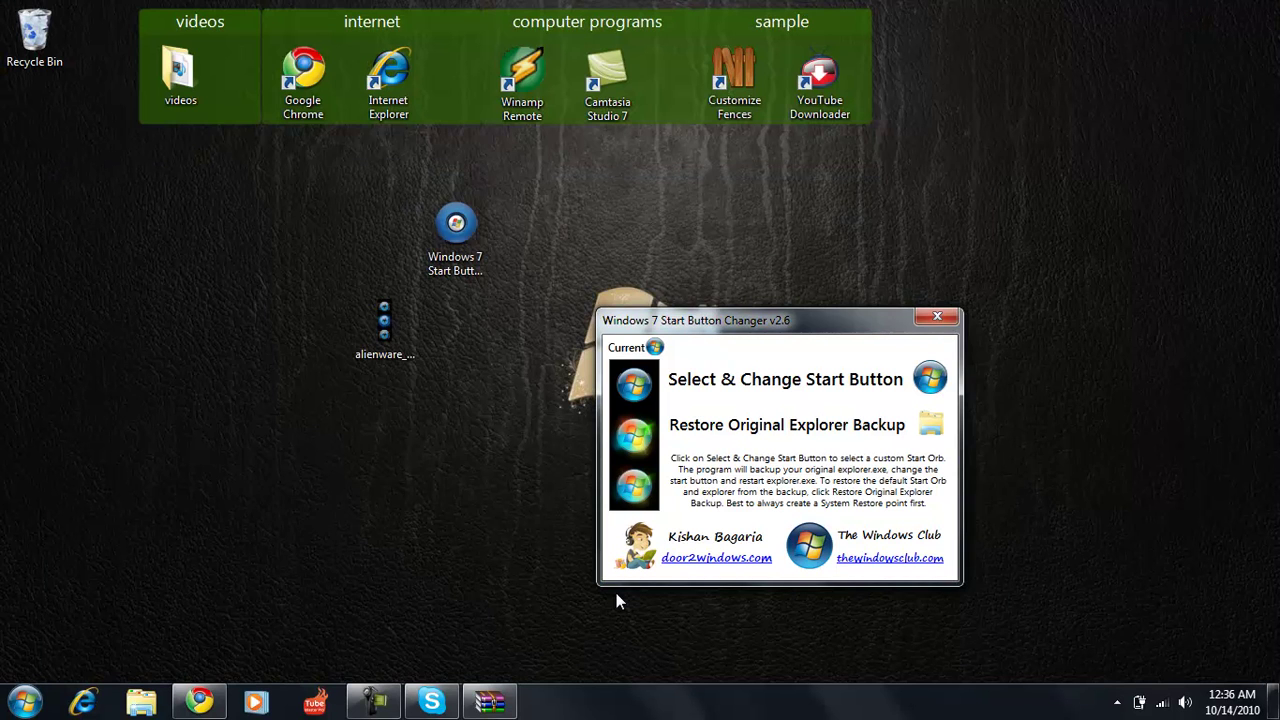
{"action": "left_click", "coordinate": [489, 702]}
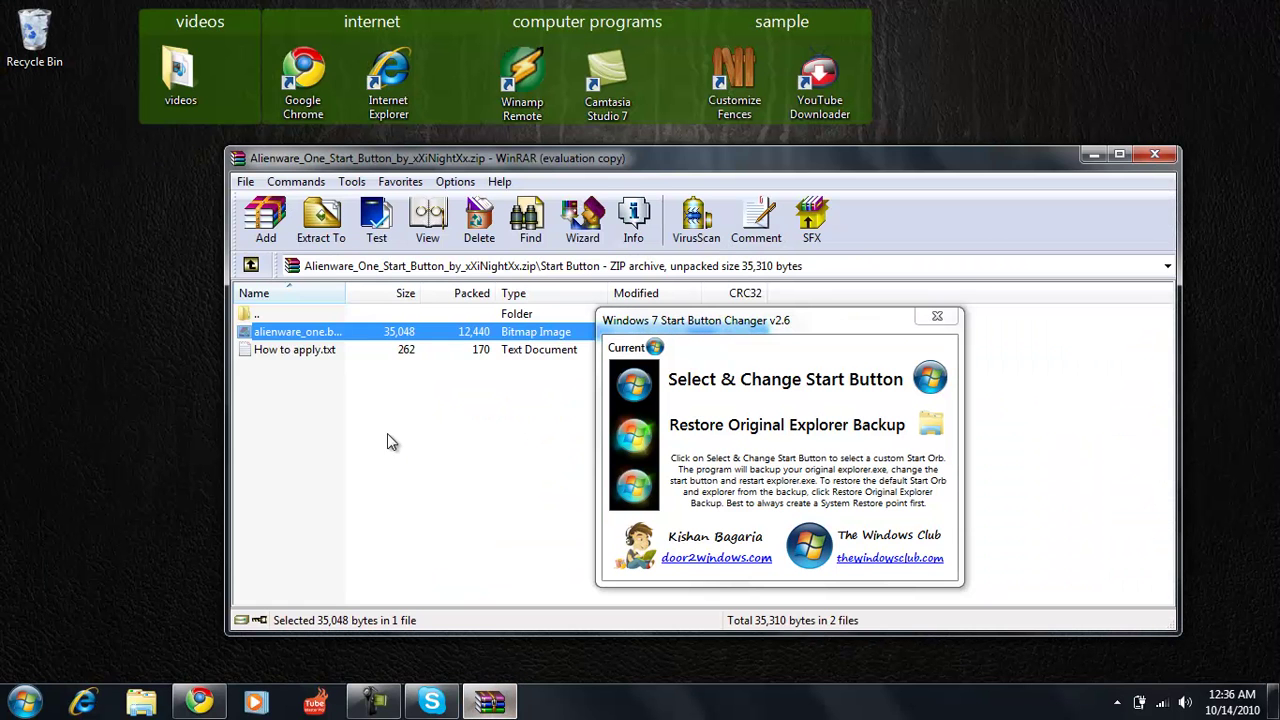
{"action": "double_click", "coordinate": [260, 316]}
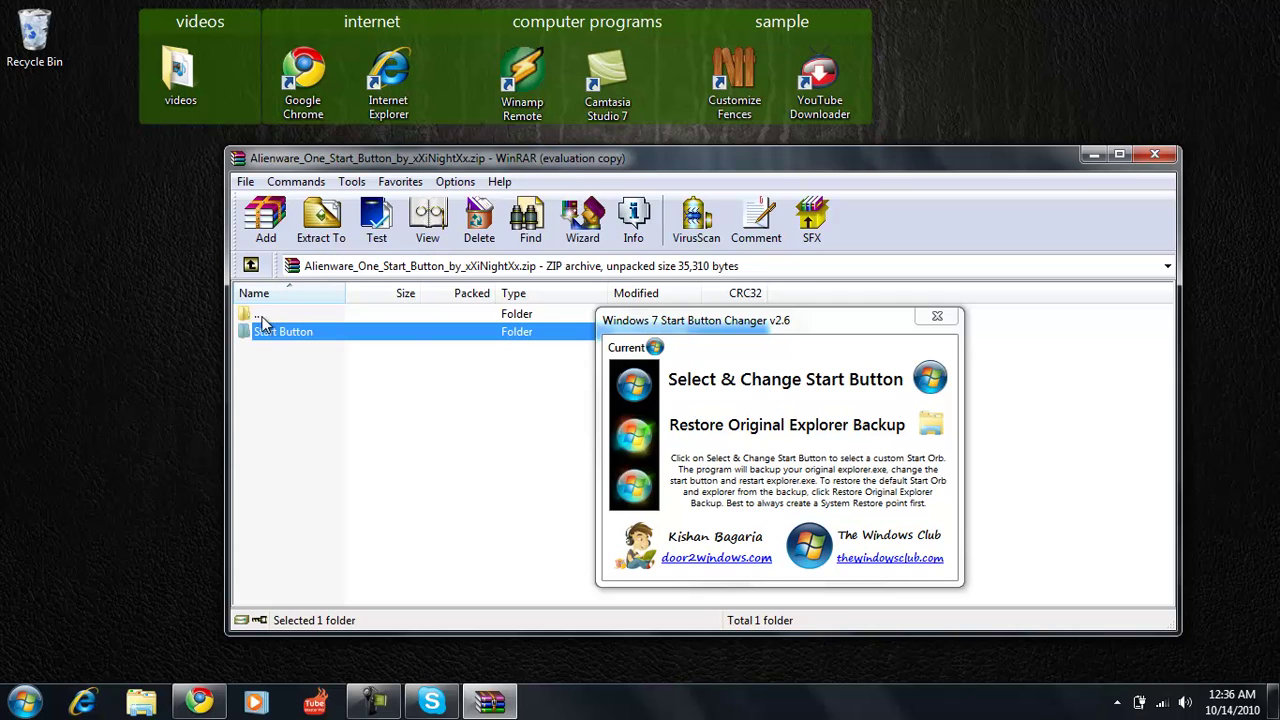
{"action": "double_click", "coordinate": [273, 332]}
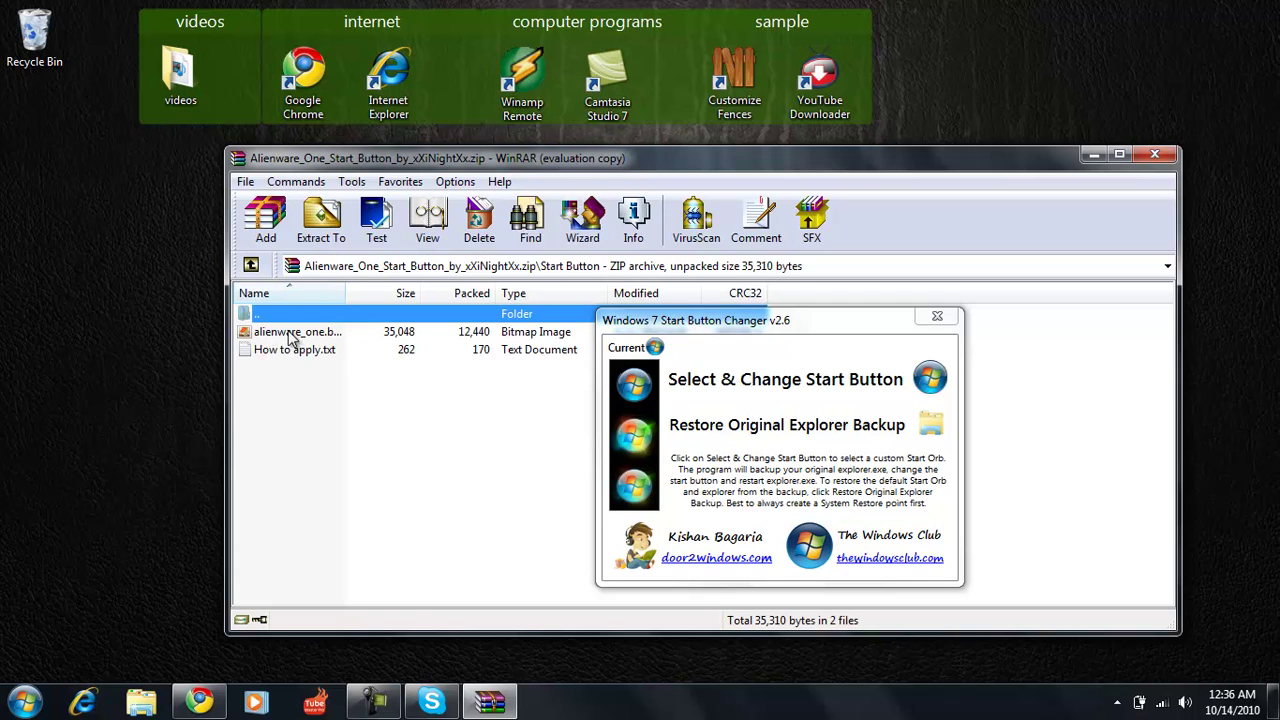
{"action": "left_click", "coordinate": [300, 333]}
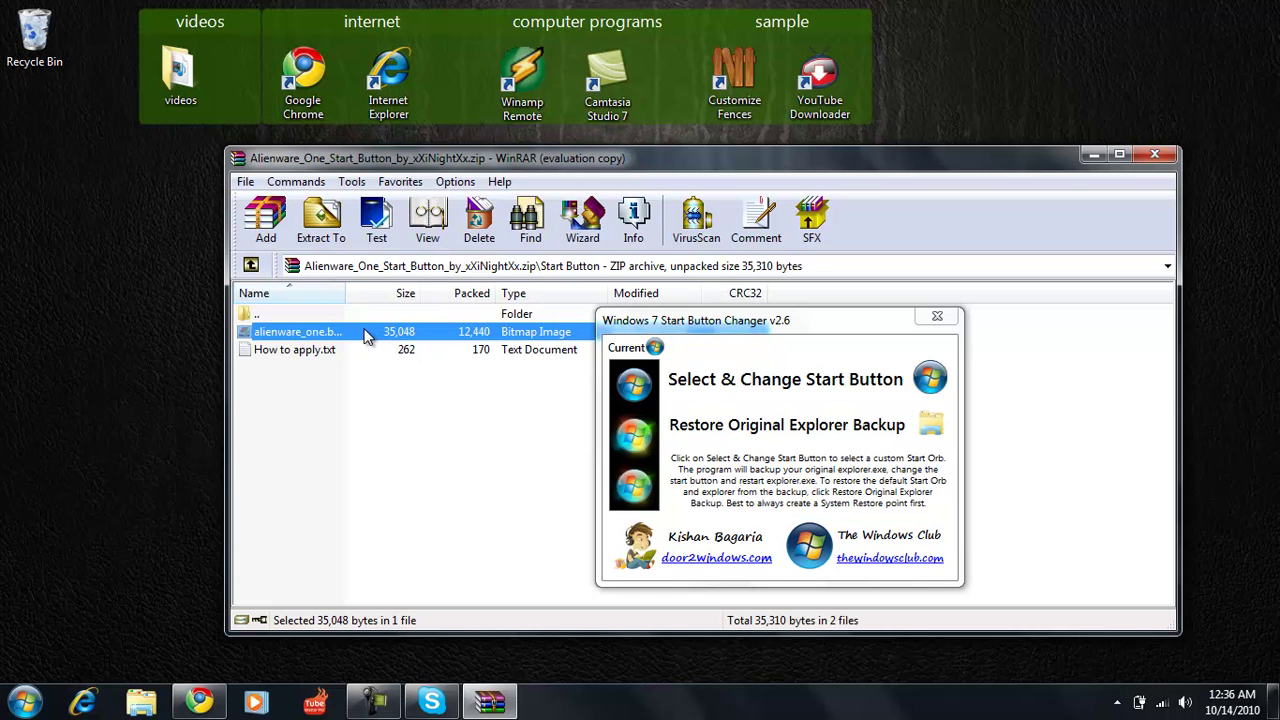
{"action": "left_click_drag", "start_coordinate": [363, 337], "coordinate": [281, 342]}
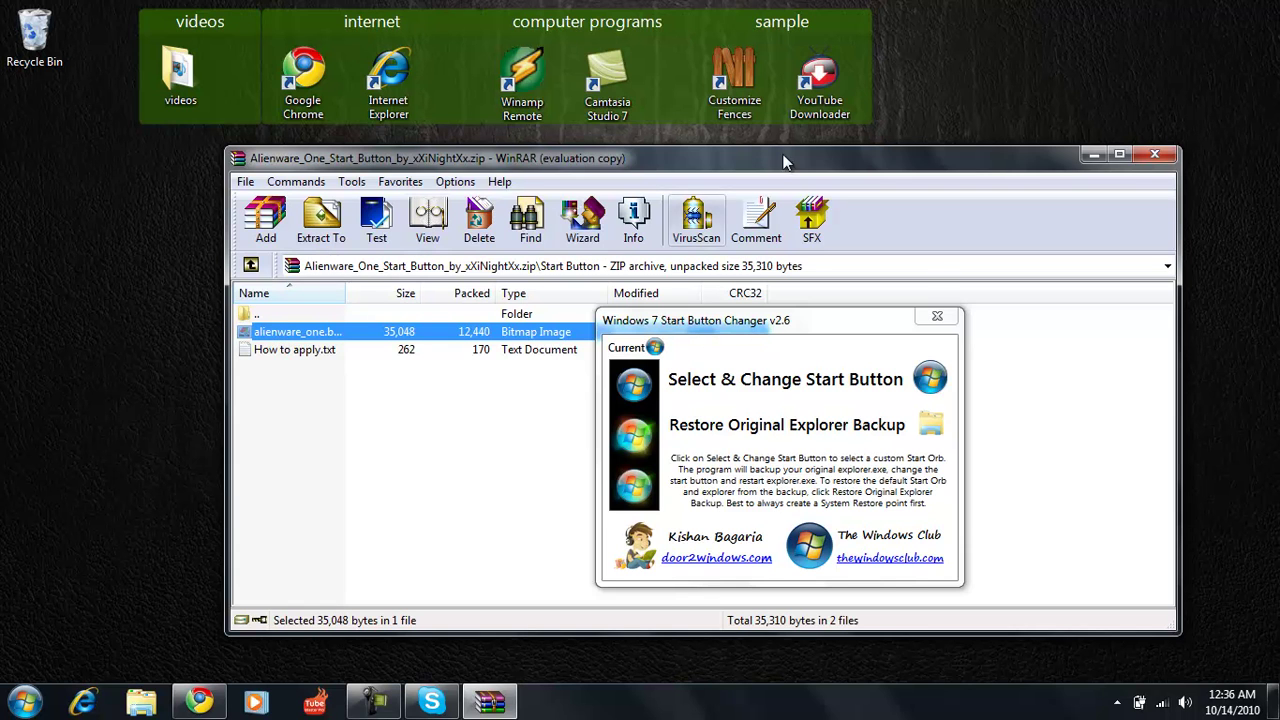
{"action": "left_click", "coordinate": [1157, 158]}
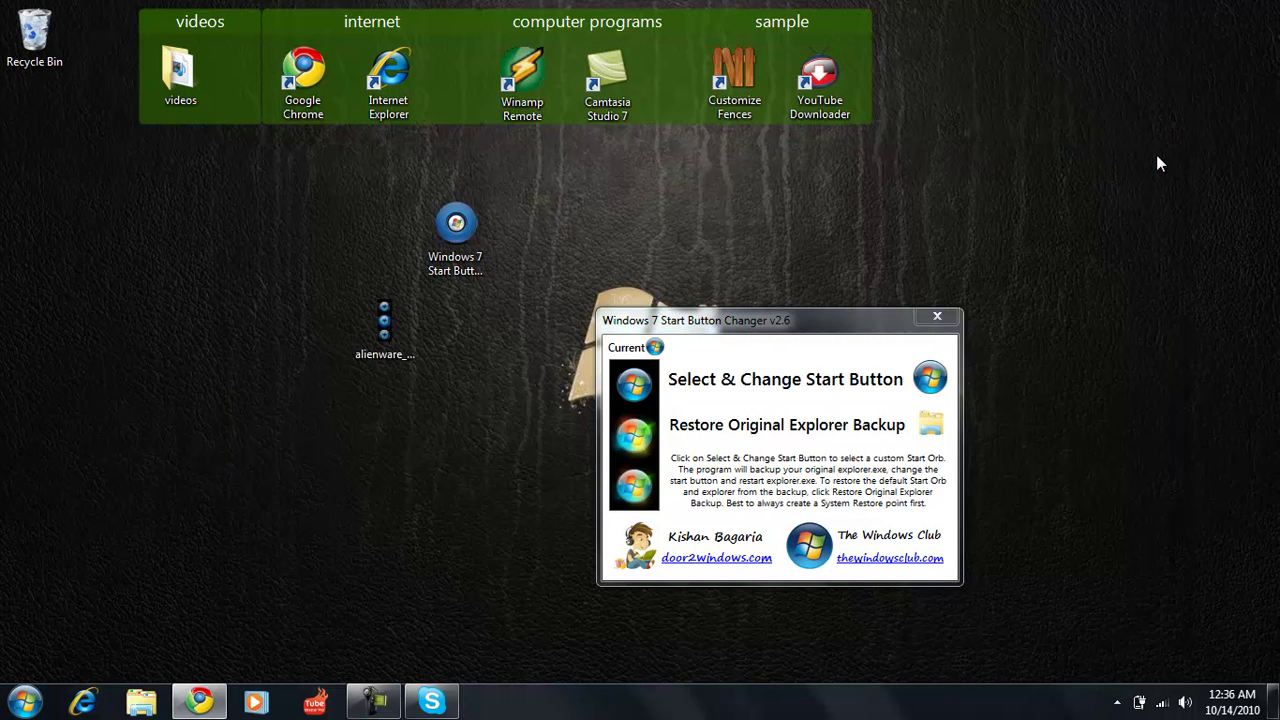
Step: Move the changer window aside and view the Run as administrator option for the Windows 7 Start Button Changer desktop file
{"action": "left_click_drag", "start_coordinate": [785, 330], "coordinate": [742, 221]}
{"action": "right_click", "coordinate": [473, 242]}
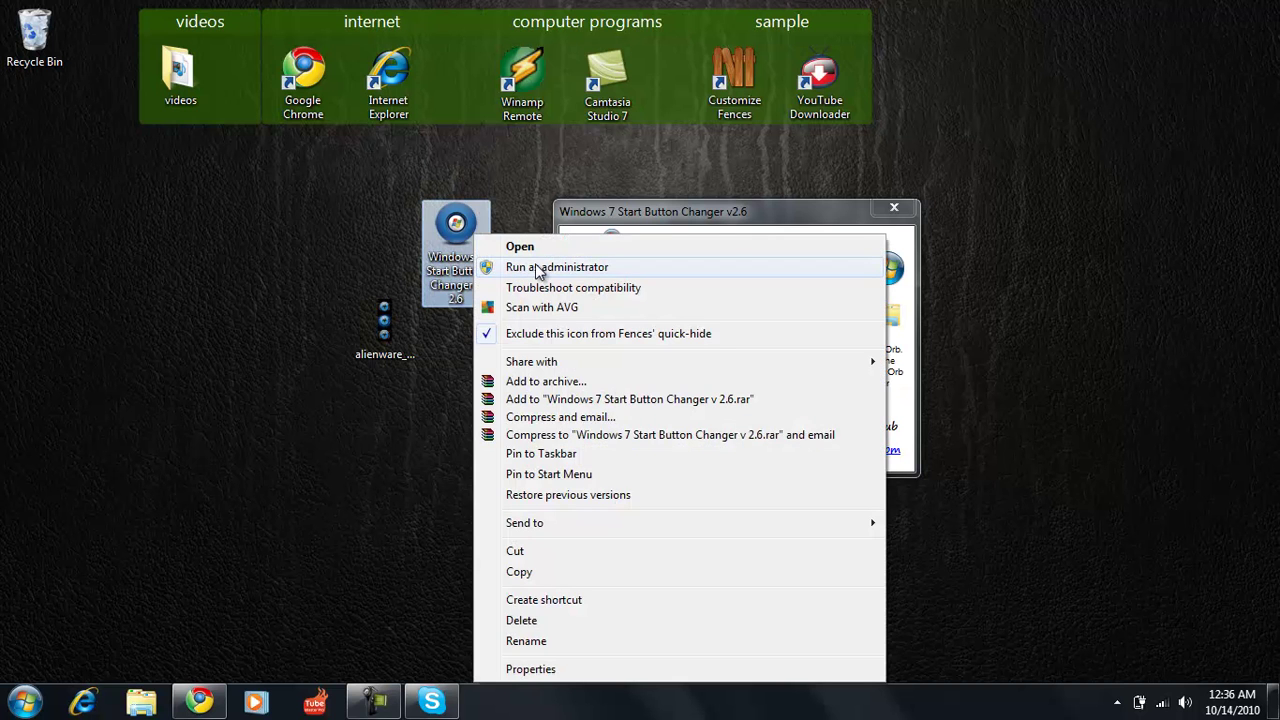
{"action": "left_click", "coordinate": [668, 210]}
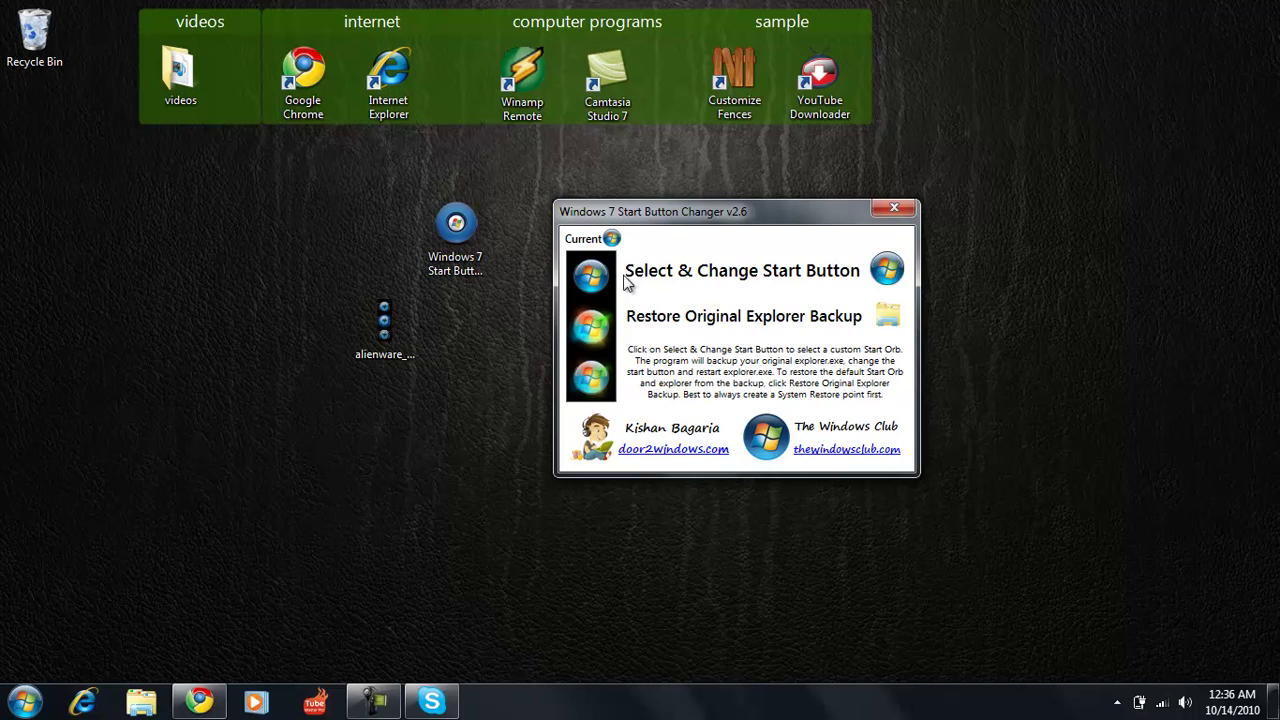
Step: Change the Start button to the alienware_one bitmap from the Desktop with Windows 7 Start Button Changer, and close the changer
{"action": "left_click", "coordinate": [888, 270]}
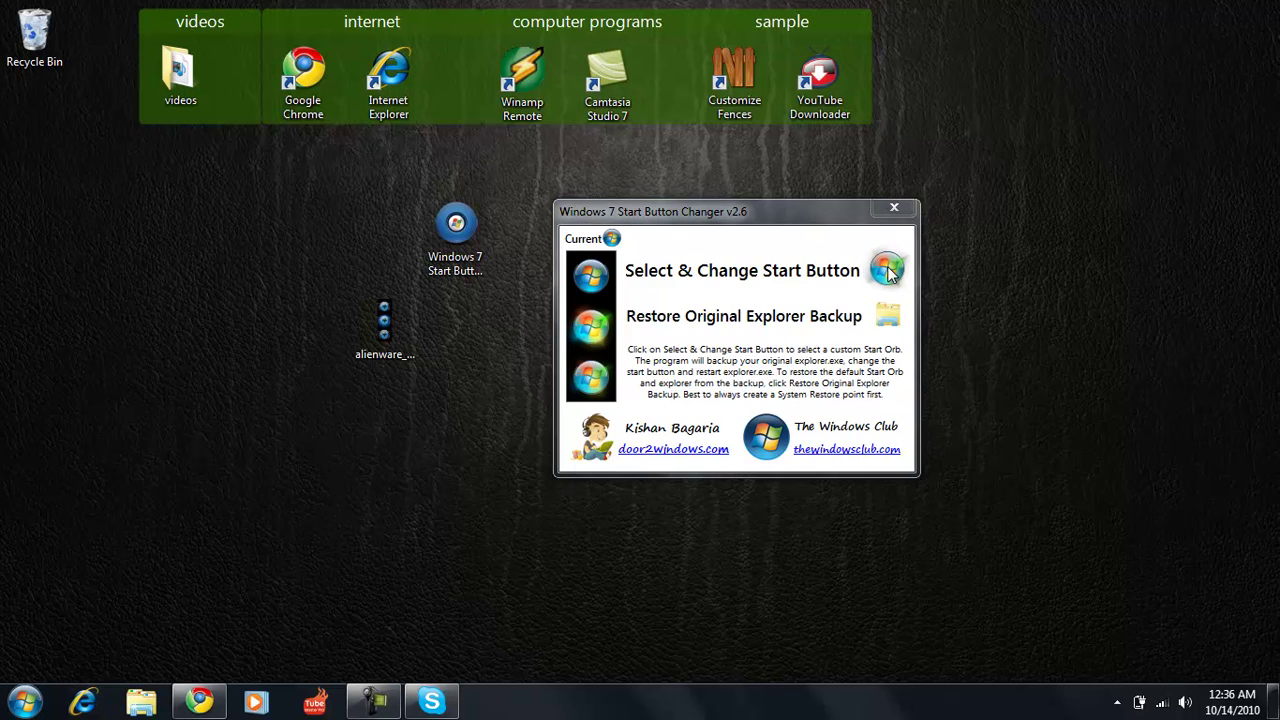
{"action": "left_click_drag", "start_coordinate": [703, 220], "coordinate": [610, 158]}
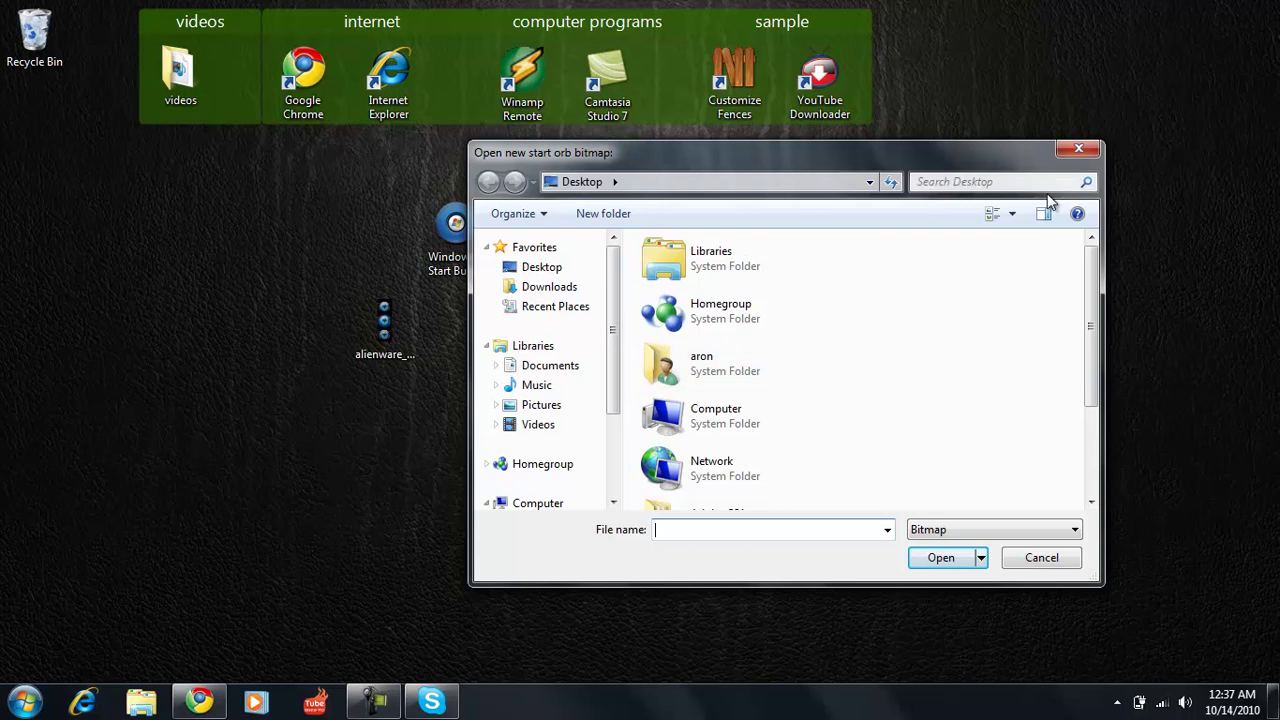
{"action": "scroll", "coordinate": [1091, 345], "scroll_direction": "down", "scroll_amount": 3}
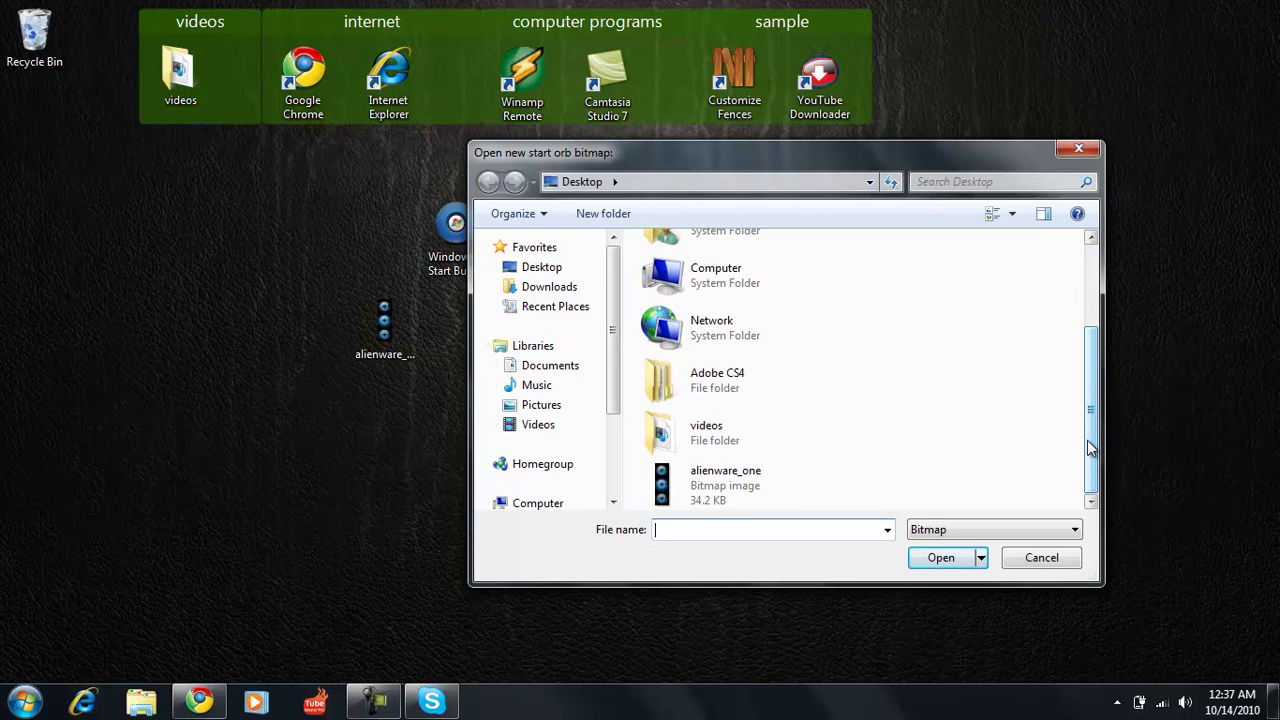
{"action": "left_click", "coordinate": [765, 488]}
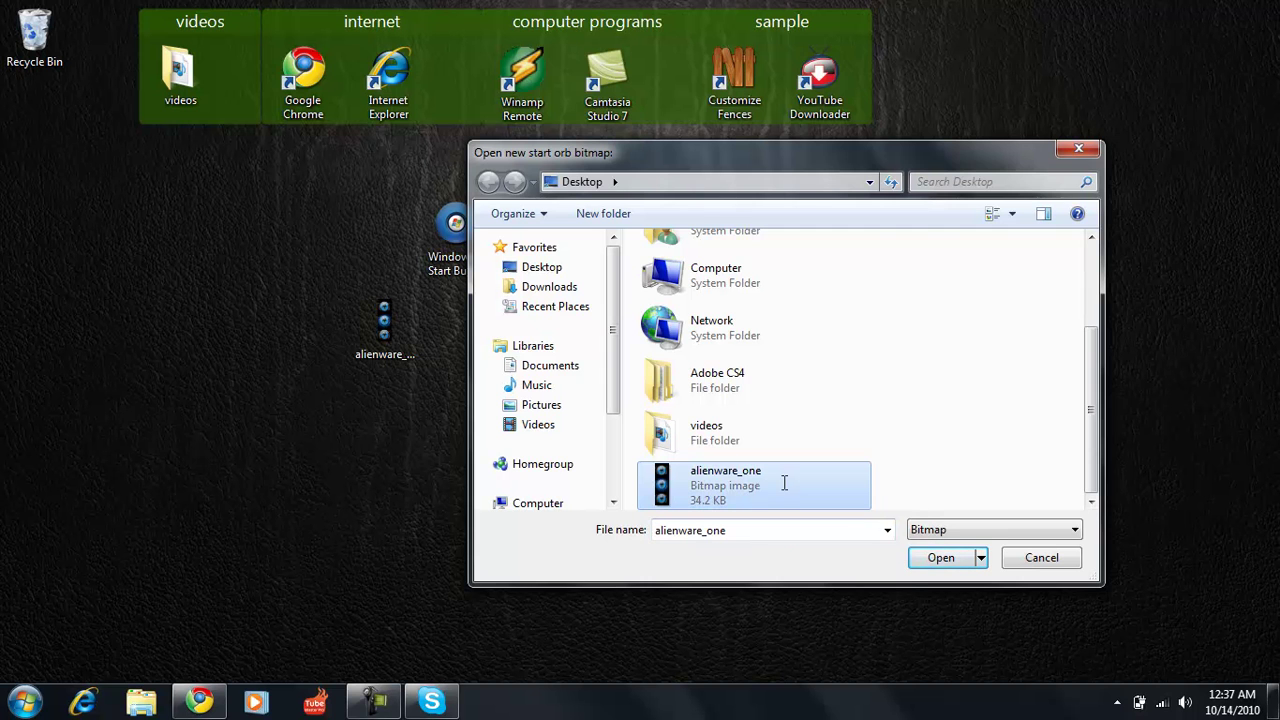
{"action": "left_click", "coordinate": [932, 562]}
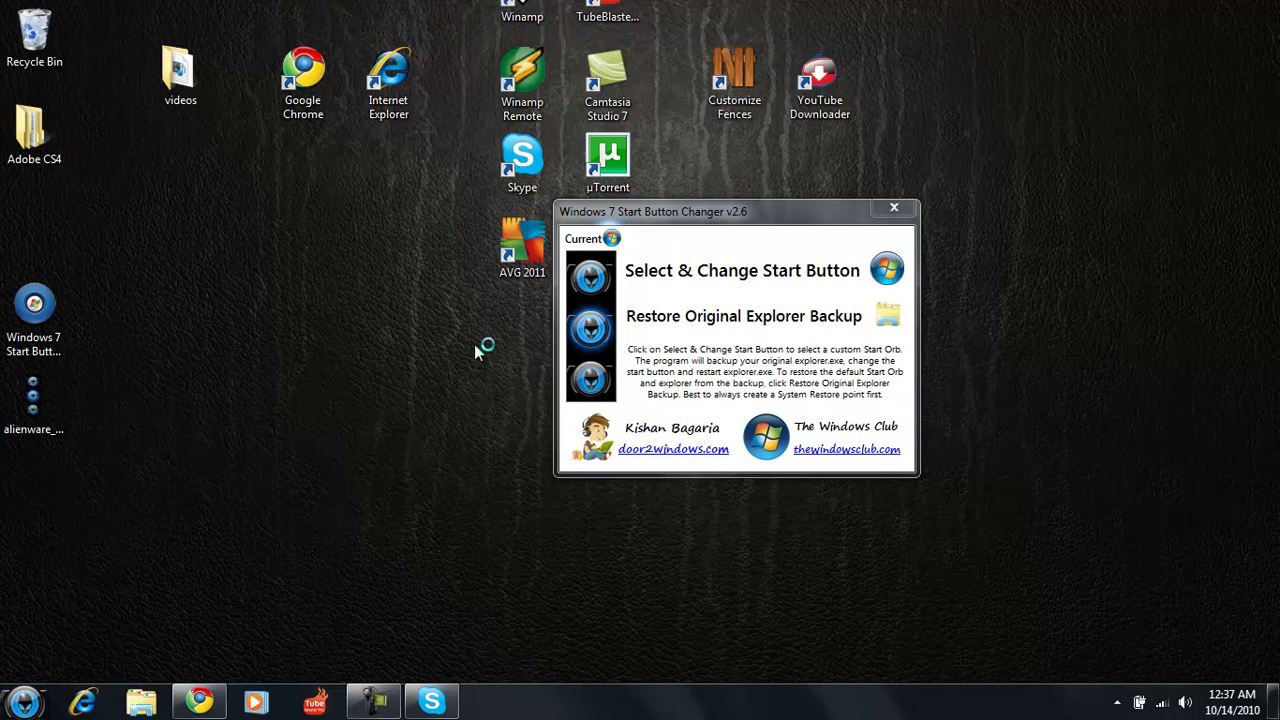
{"action": "left_click", "coordinate": [896, 211]}
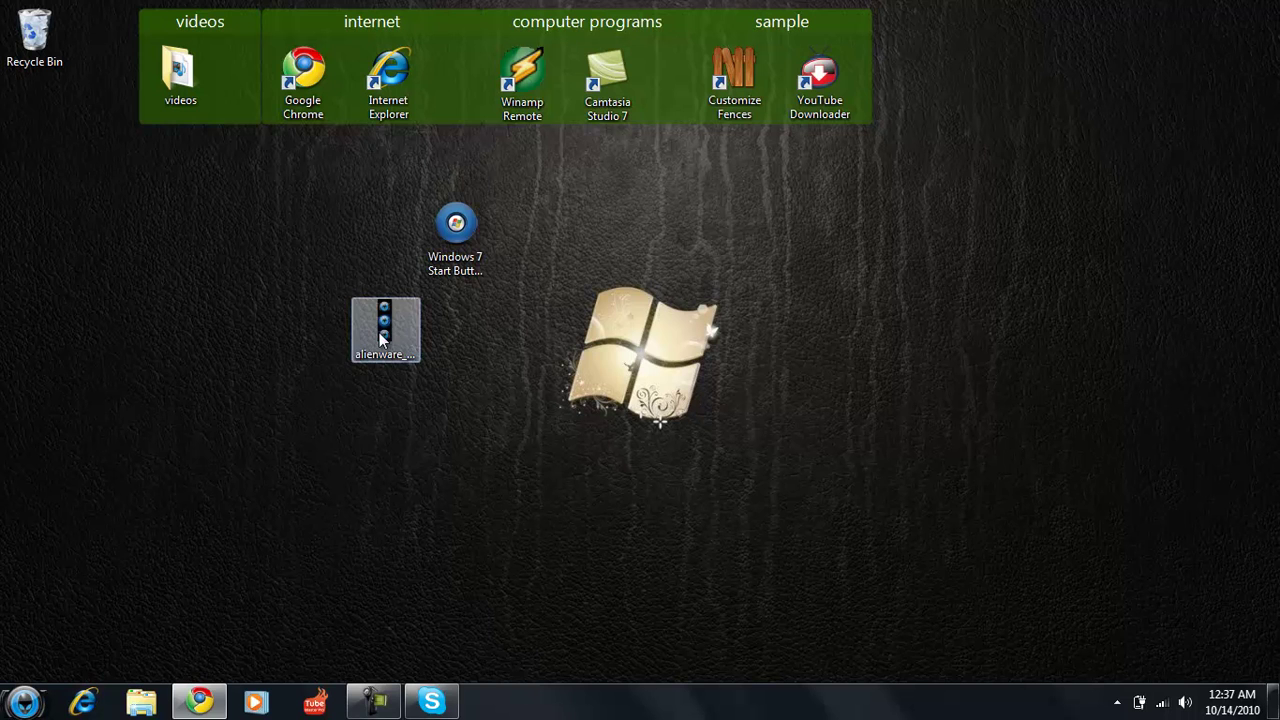
Step: Move the alienware_one file beside the changer's desktop icon and check the new Start button by opening and closing the Start menu
{"action": "left_click_drag", "start_coordinate": [380, 245], "coordinate": [443, 257]}
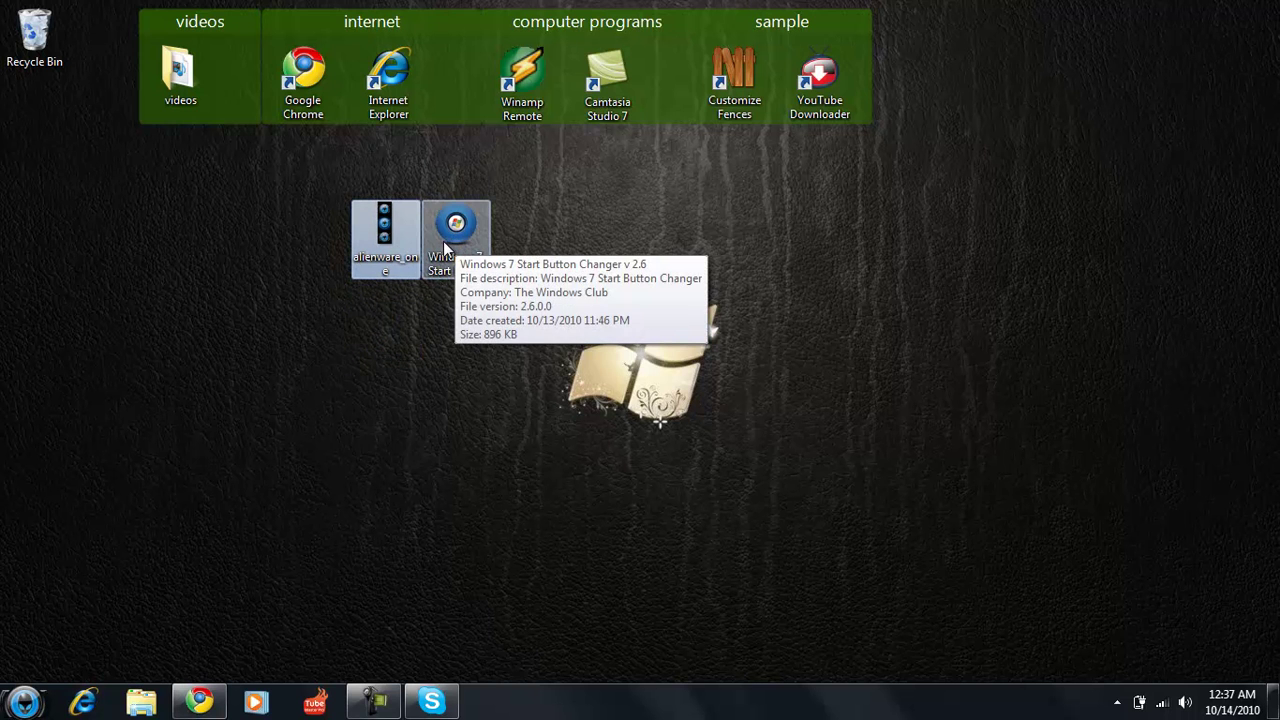
{"action": "left_click", "coordinate": [289, 412]}
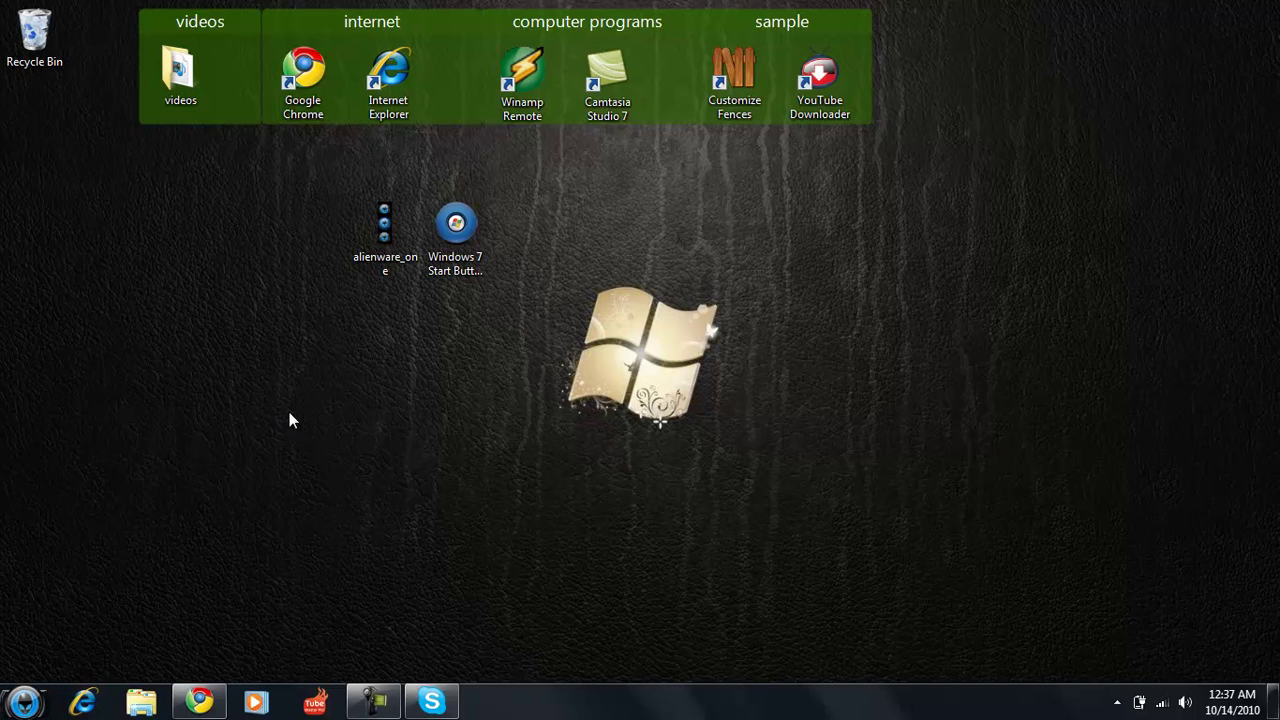
{"action": "left_click", "coordinate": [30, 705]}
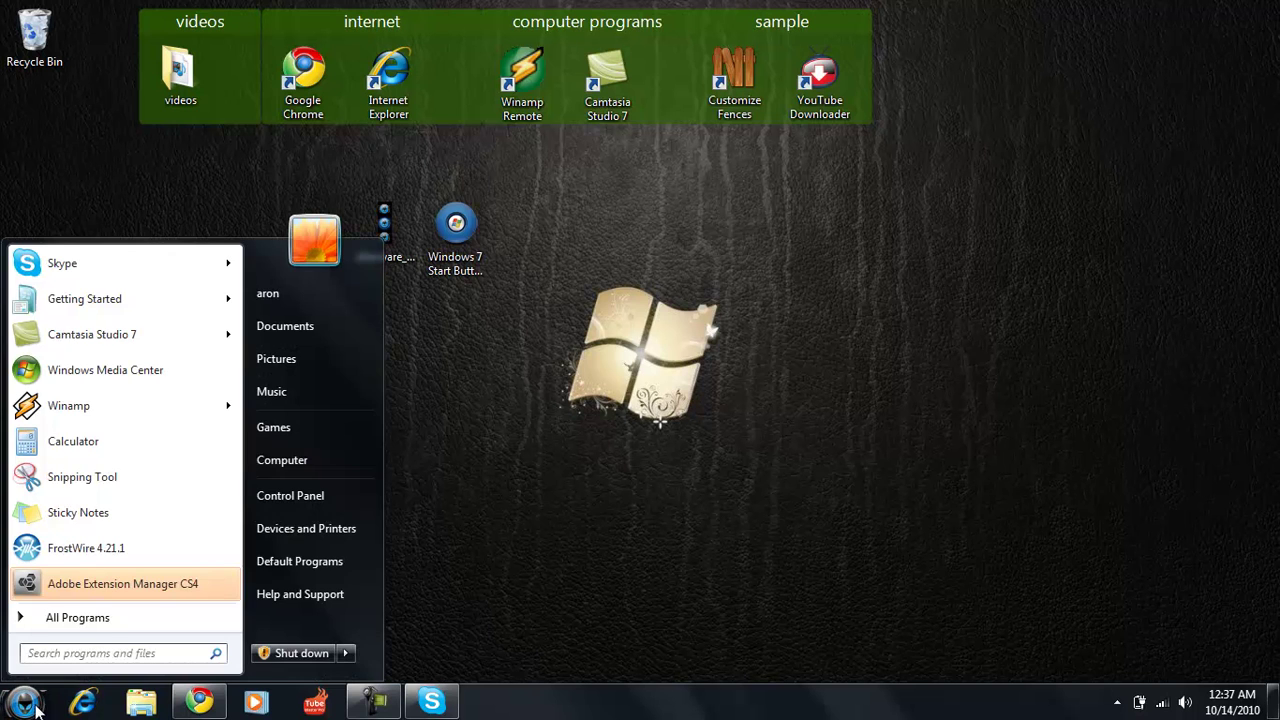
{"action": "left_click", "coordinate": [405, 604]}
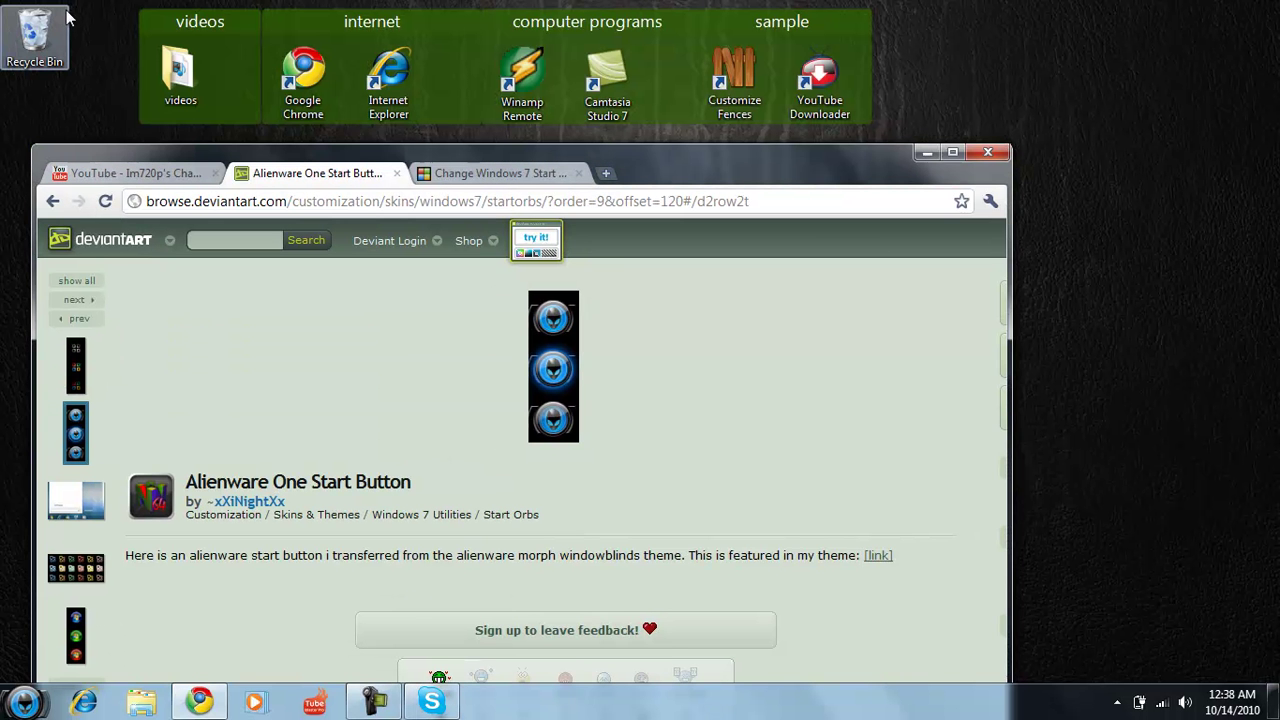
Step: Display the YouTube channel page with the browser window moved to the screen's upper edge, and bring up the screen recorder
{"action": "left_click", "coordinate": [143, 177]}
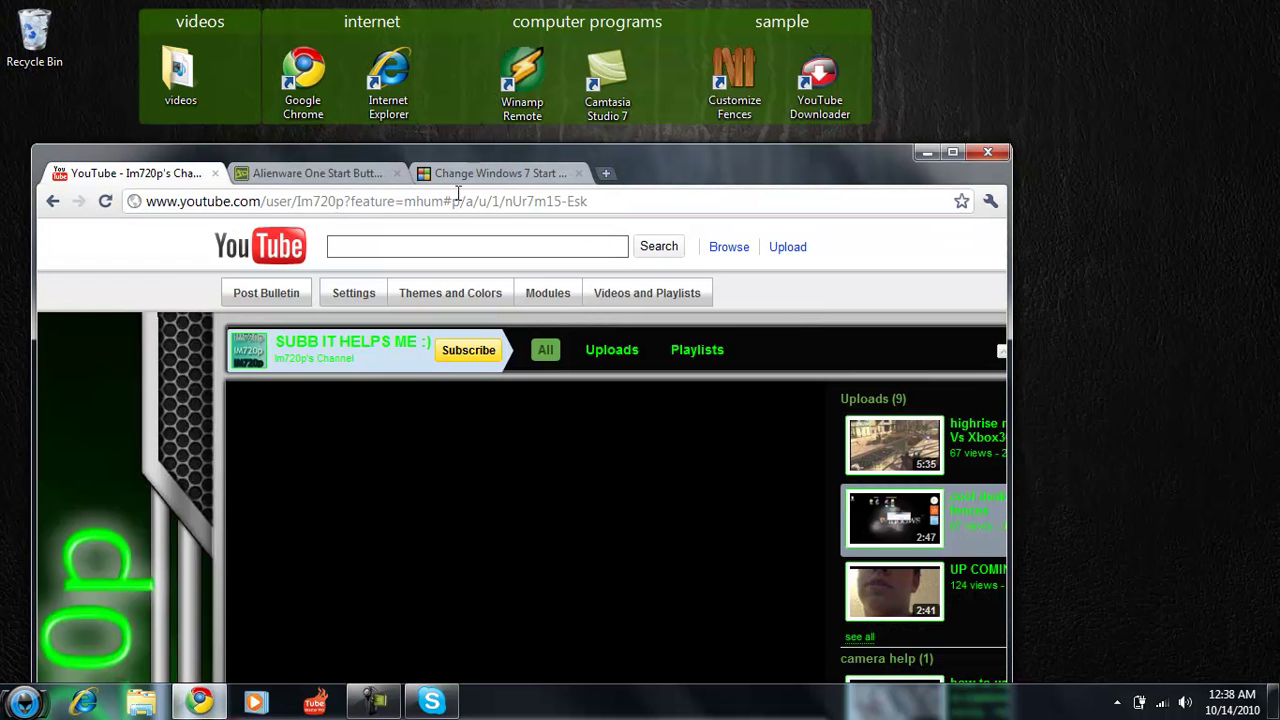
{"action": "left_click_drag", "start_coordinate": [492, 153], "coordinate": [504, 21]}
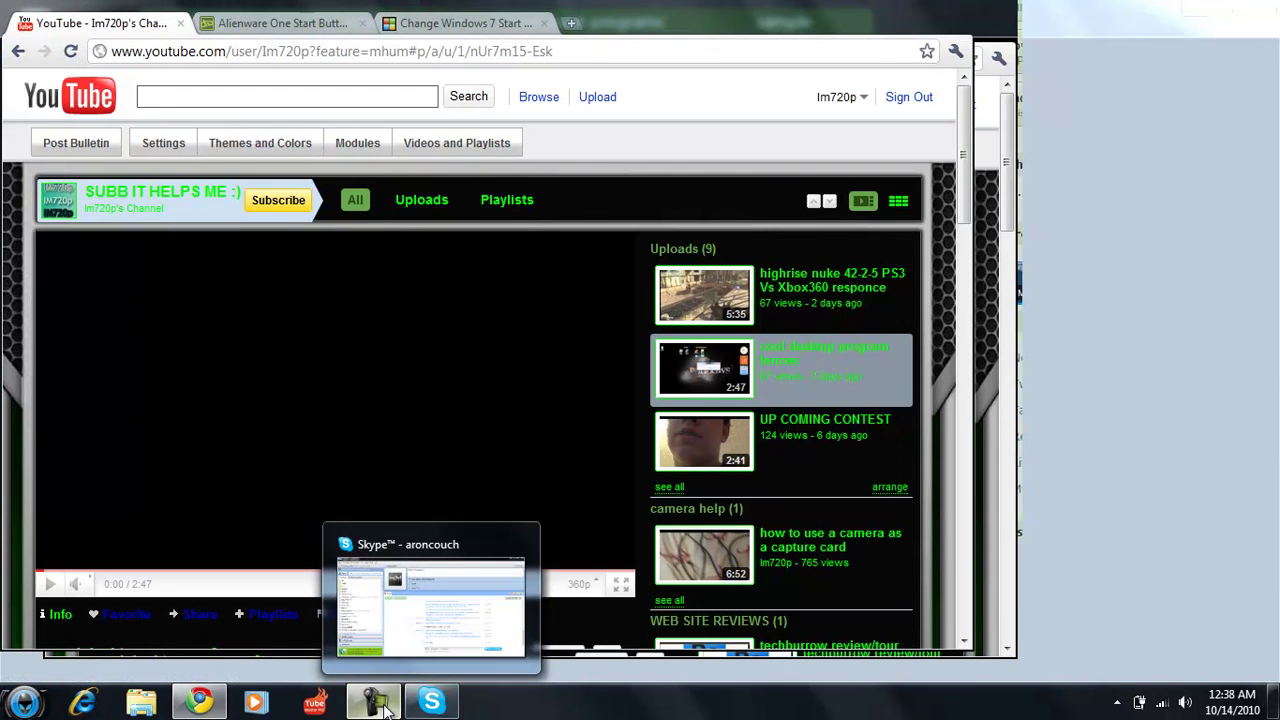
{"action": "left_click", "coordinate": [385, 708]}
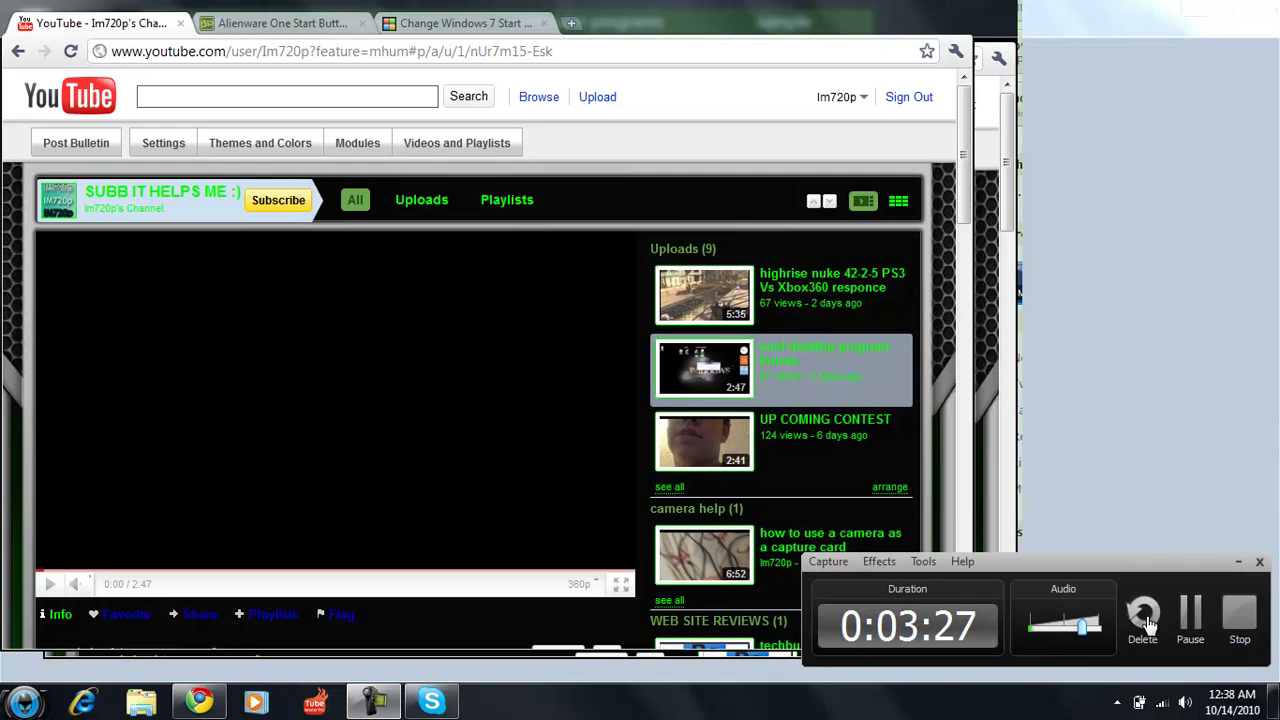